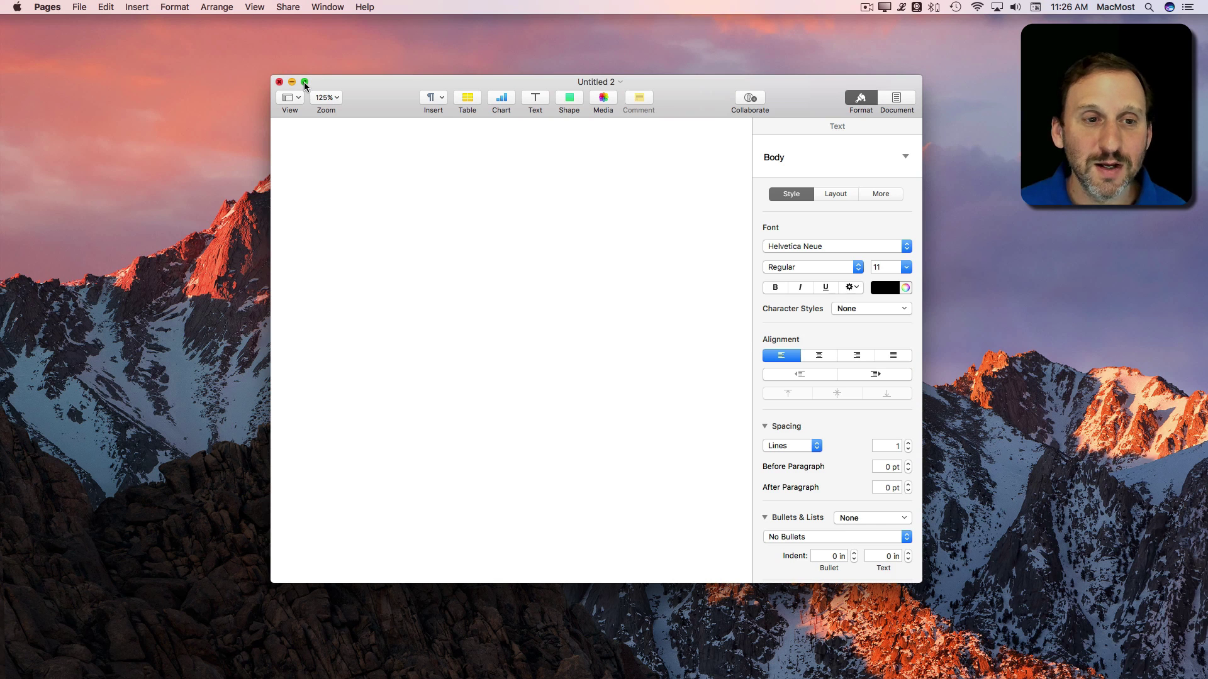
Put Untitled 2 in full screen with the green button, then return it to a window
{"action": "left_click", "coordinate": [305, 83]}
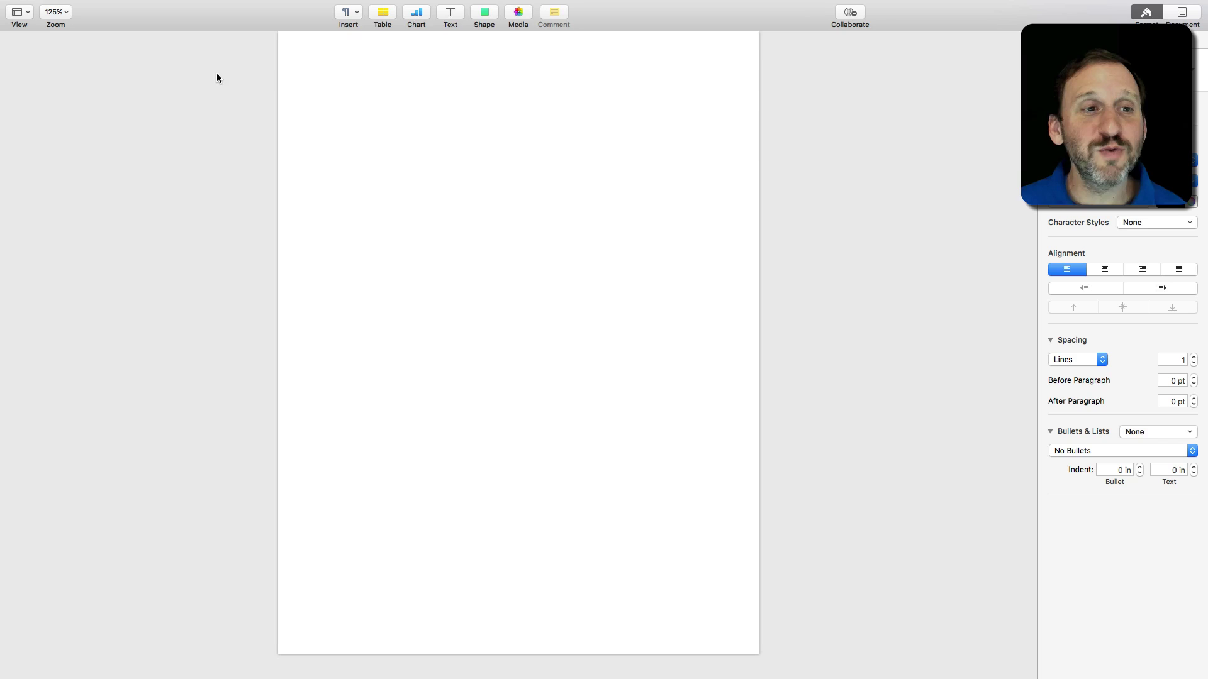
{"action": "mouse_move", "coordinate": [178, 3]}
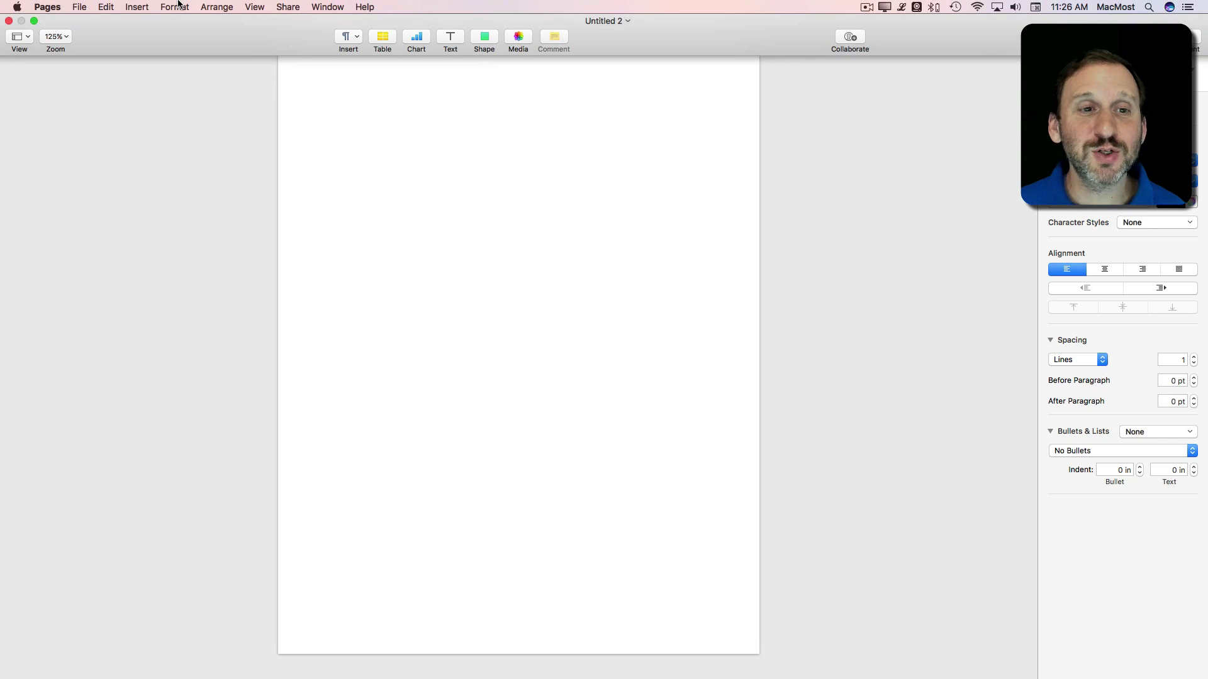
{"action": "left_click", "coordinate": [35, 23]}
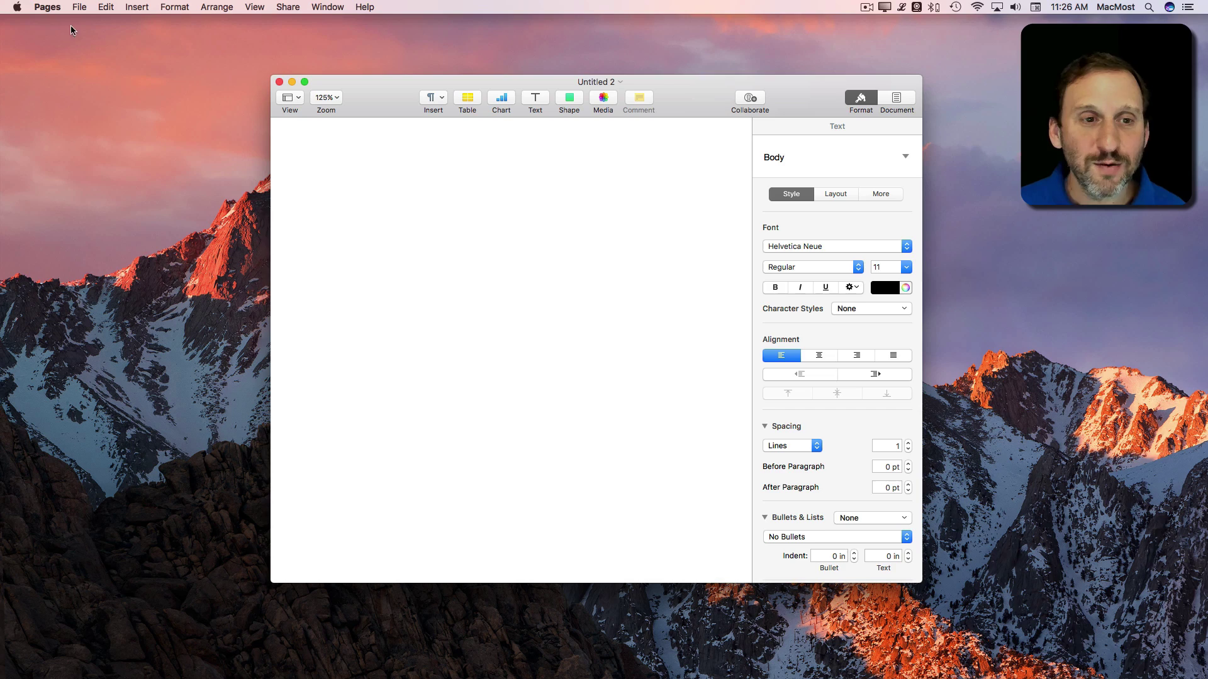
Return Untitled 2 to full screen and pick its Pages space in Mission Control
{"action": "left_click", "coordinate": [304, 82]}
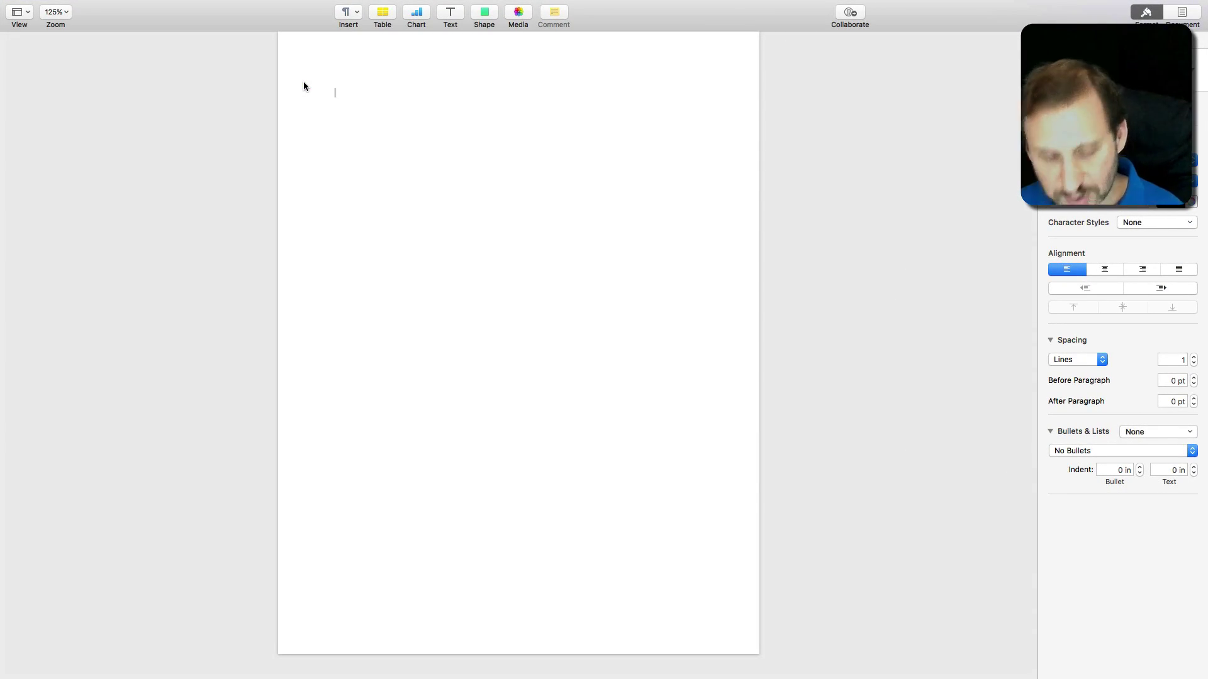
{"action": "key", "text": "ctrl+Up"}
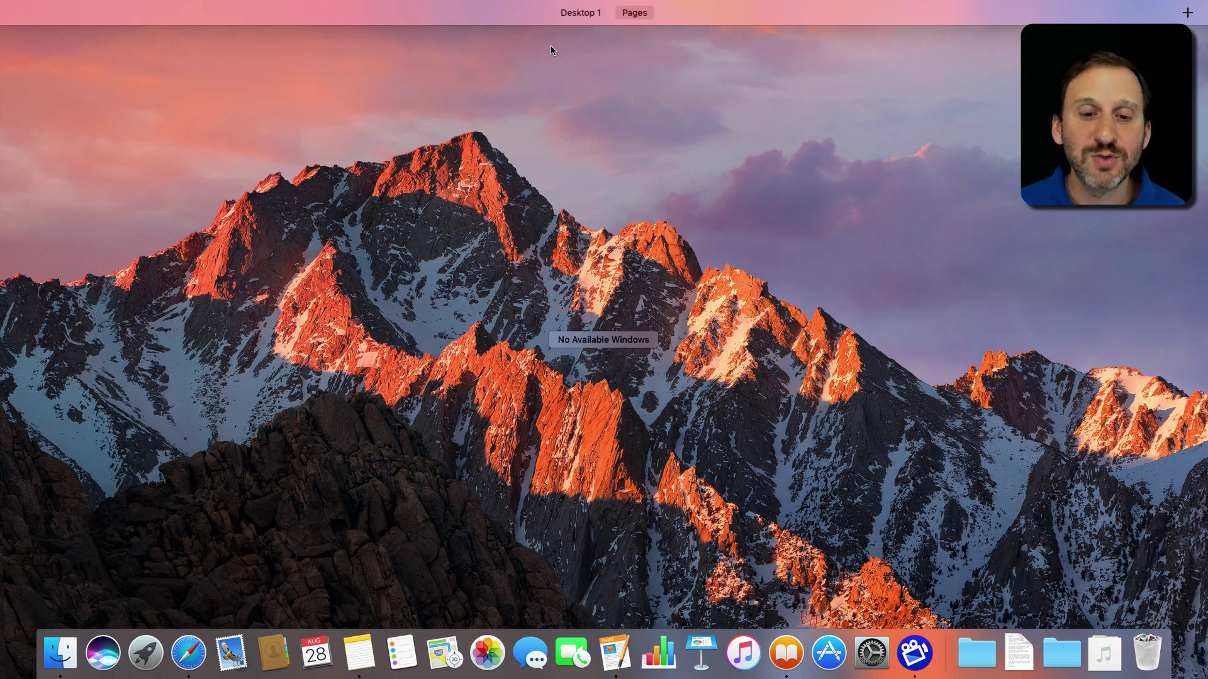
{"action": "mouse_move", "coordinate": [572, 15]}
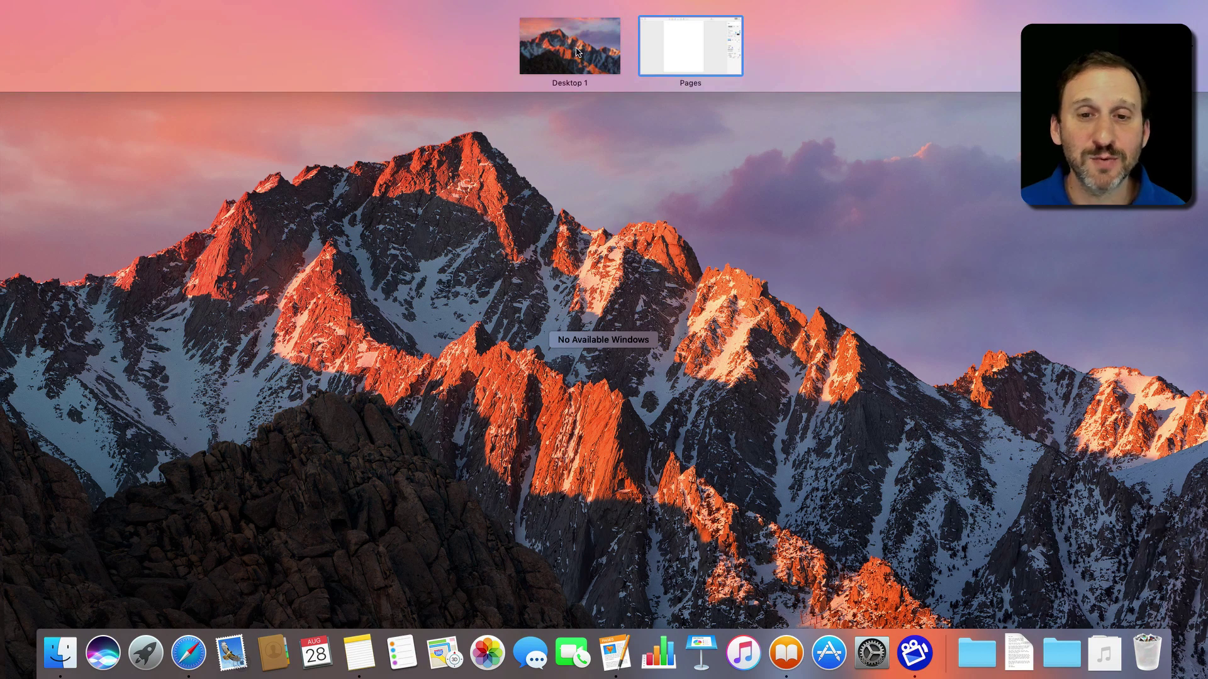
{"action": "mouse_move", "coordinate": [695, 53]}
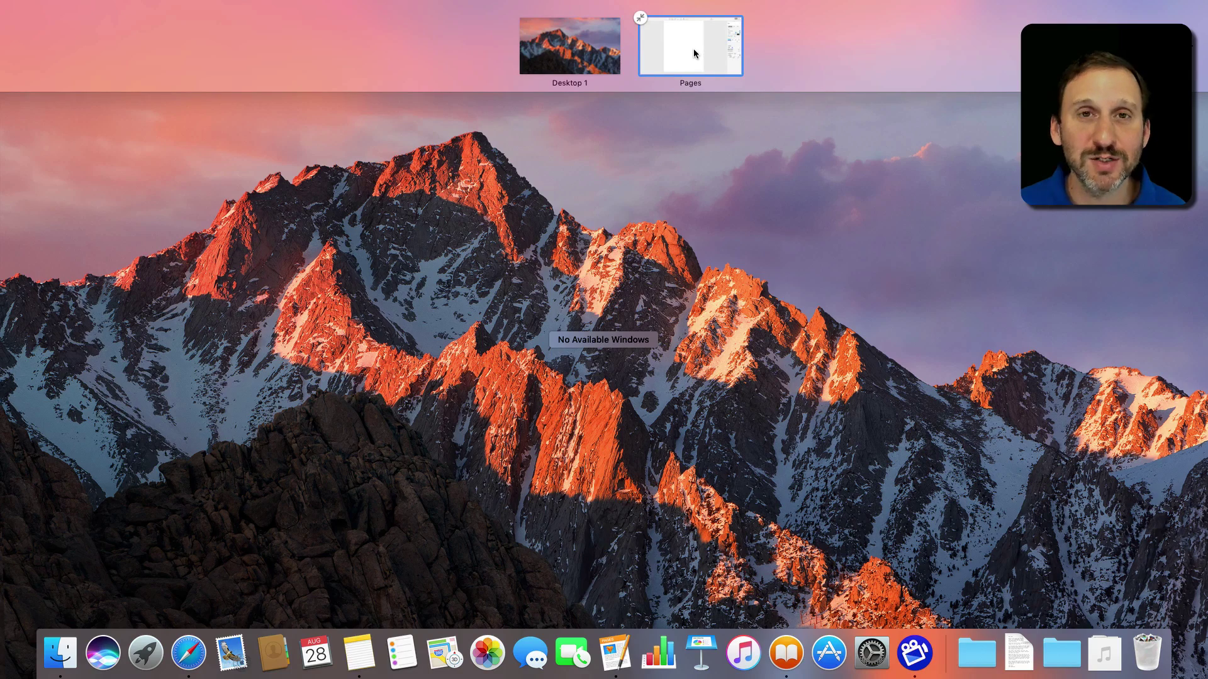
{"action": "left_click", "coordinate": [695, 52]}
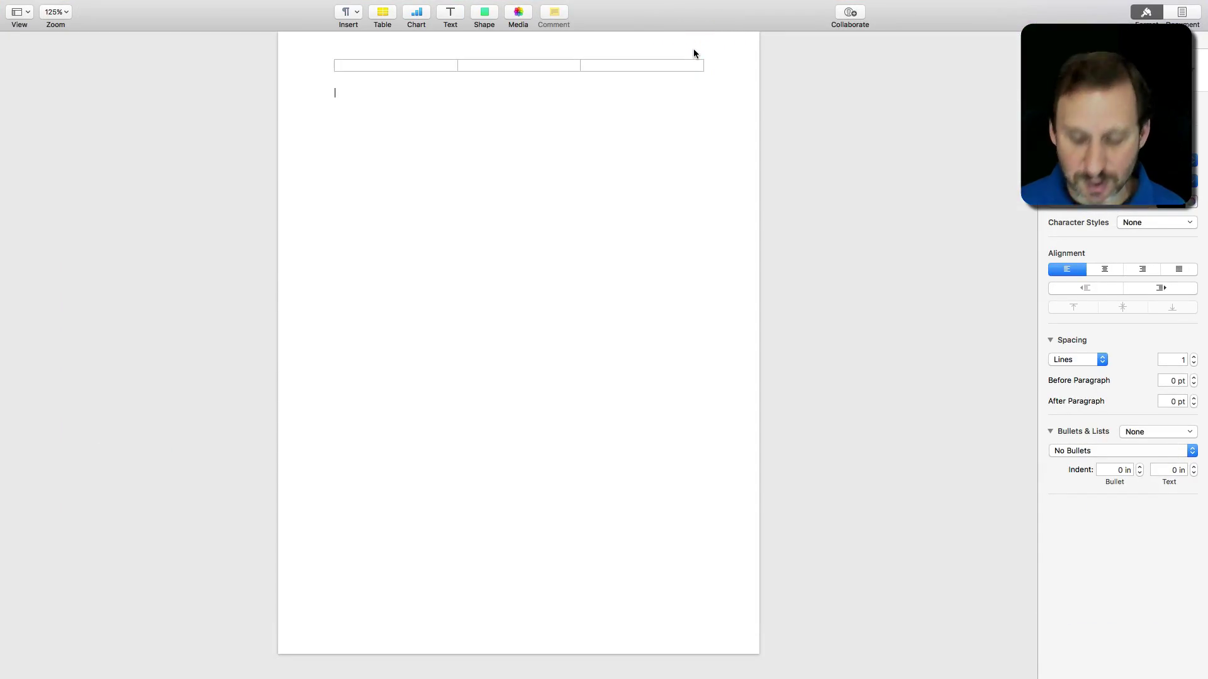
Switch to Desktop 1 from Mission Control, then move between spaces back to Pages
{"action": "key", "text": "ctrl+Up"}
{"action": "left_click", "coordinate": [574, 17]}
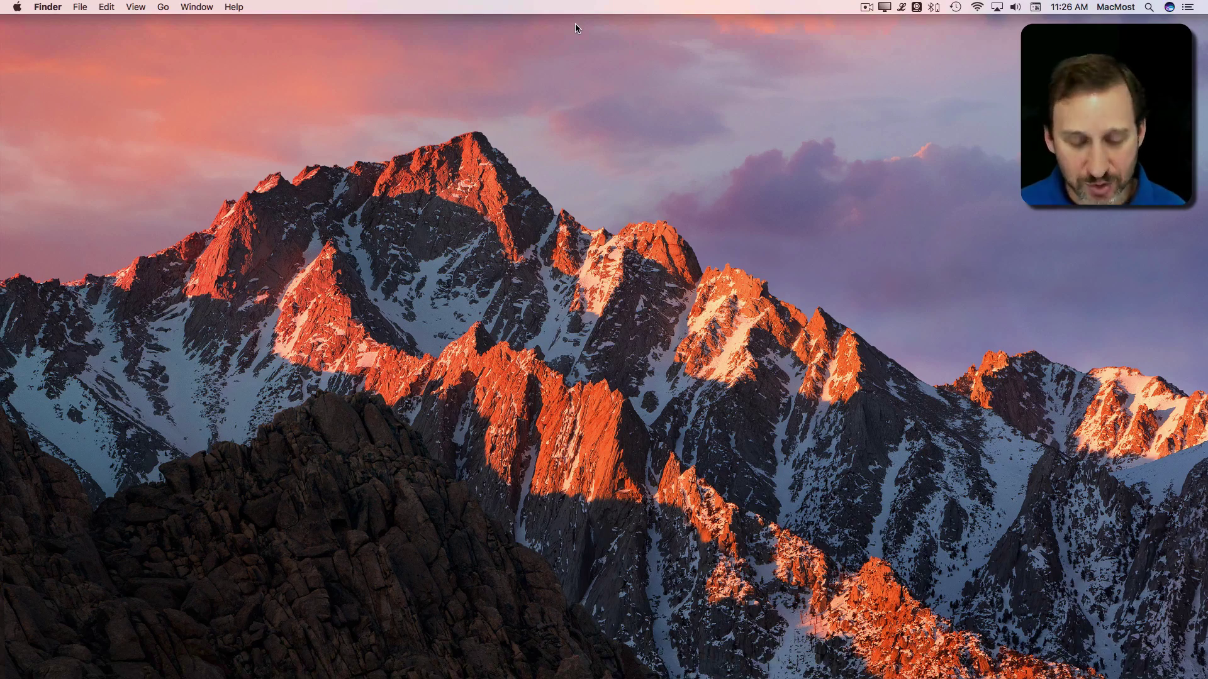
{"action": "key", "text": "ctrl+Right"}
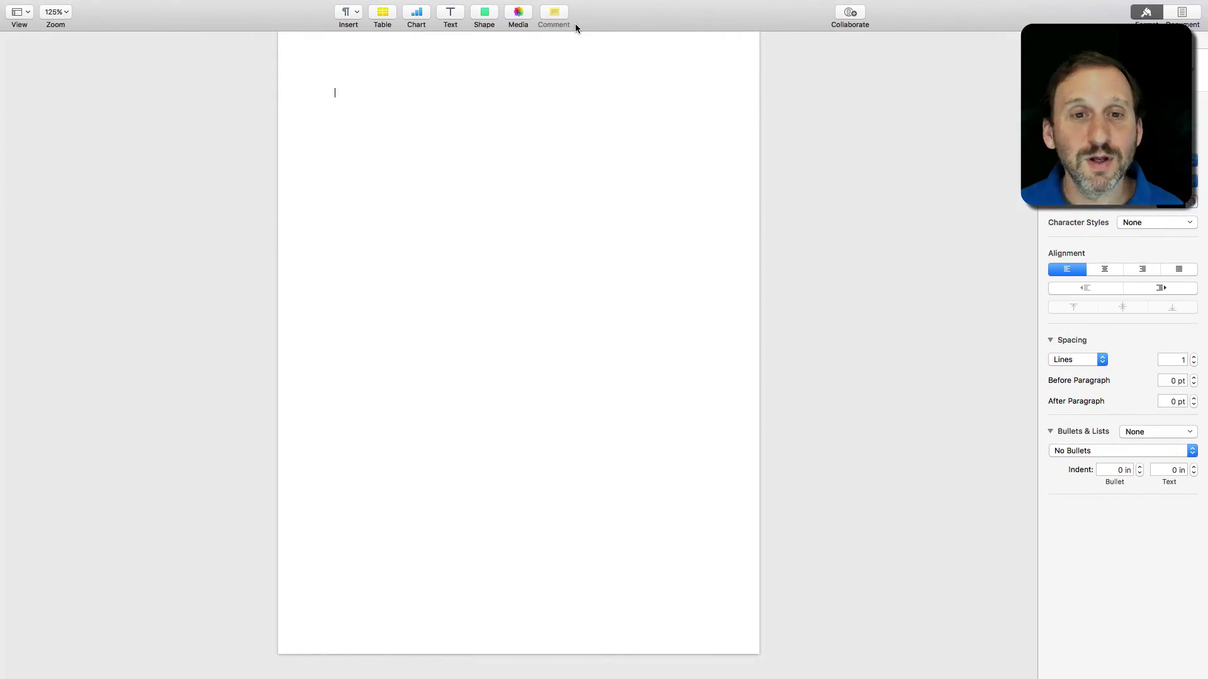
{"action": "key", "text": "ctrl+Left"}
{"action": "key", "text": "ctrl+Right"}
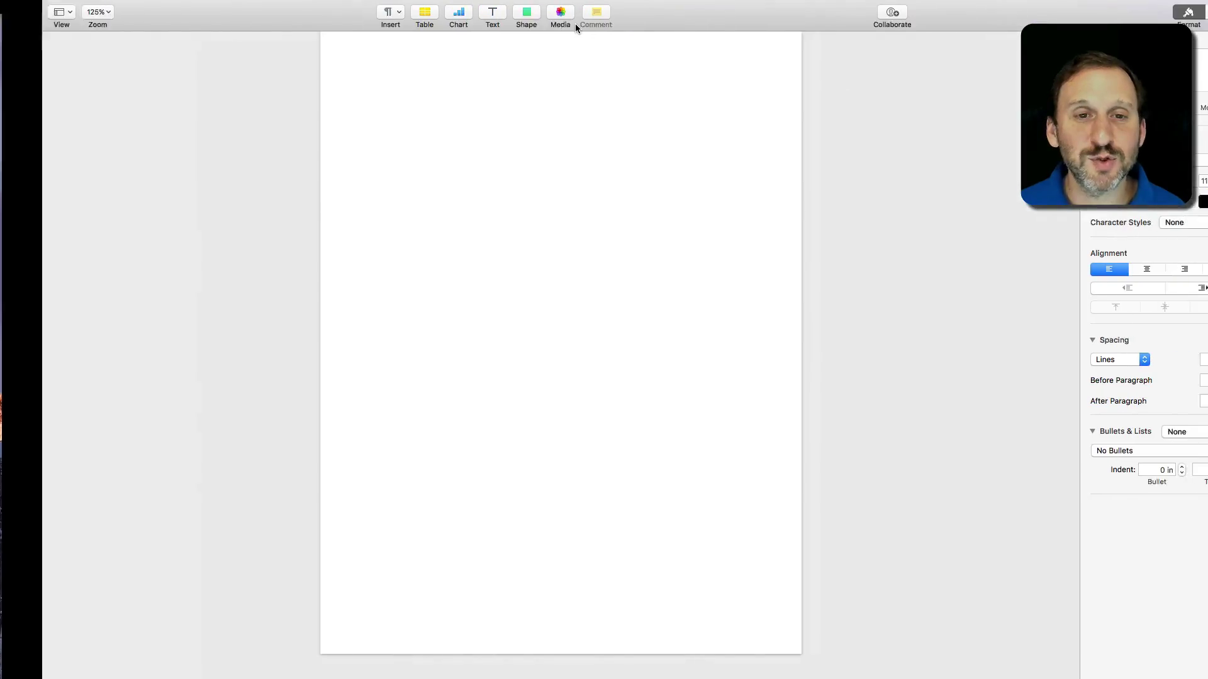
{"action": "mouse_move", "coordinate": [126, 1]}
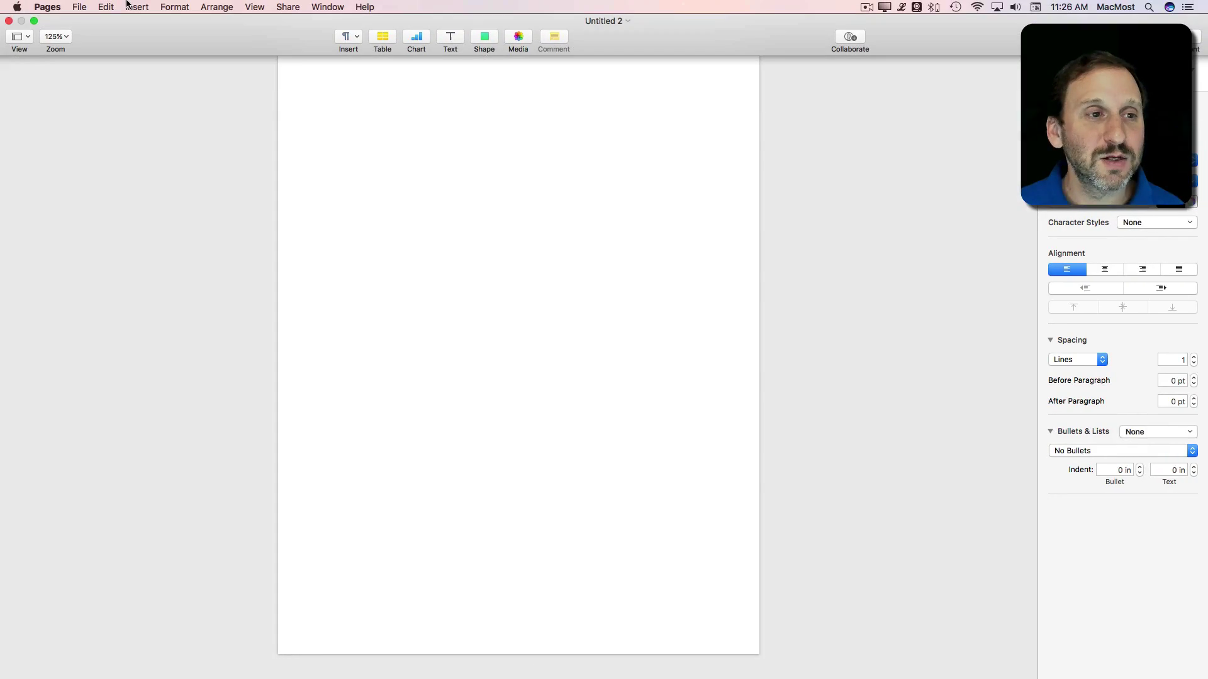
Exit full screen, stretch Untitled 2 to full screen height, and drag its edges wider left and right
{"action": "left_click", "coordinate": [35, 21]}
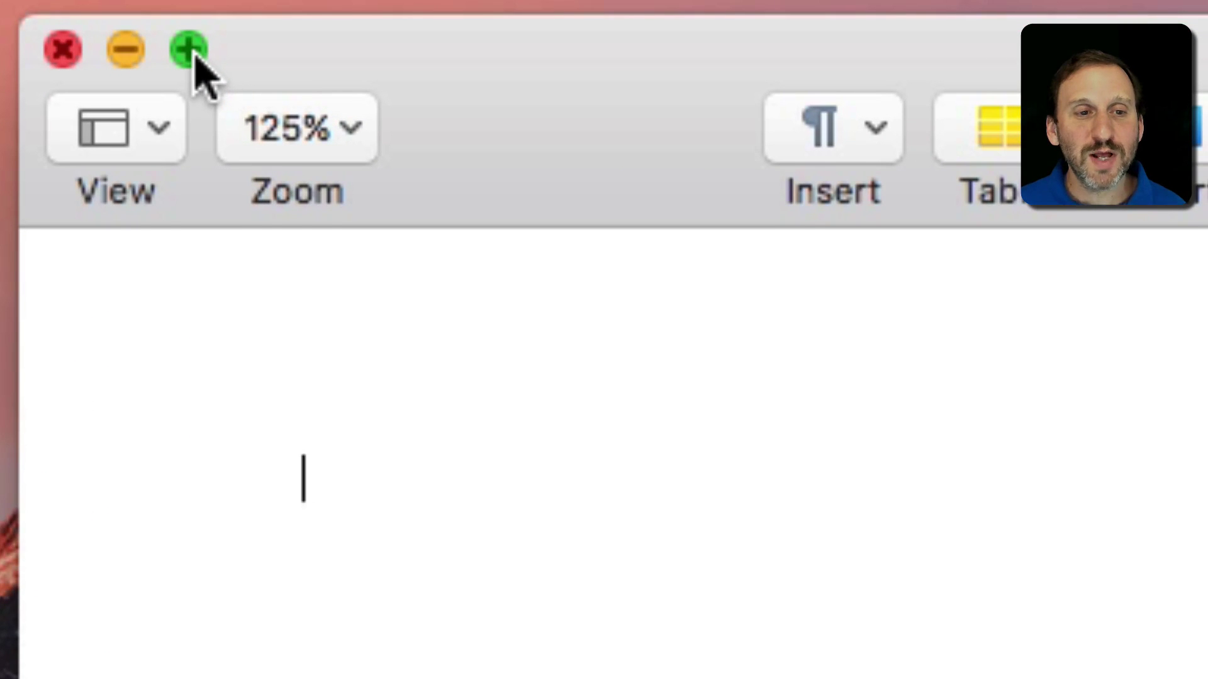
{"action": "left_click", "coordinate": [190, 51]}
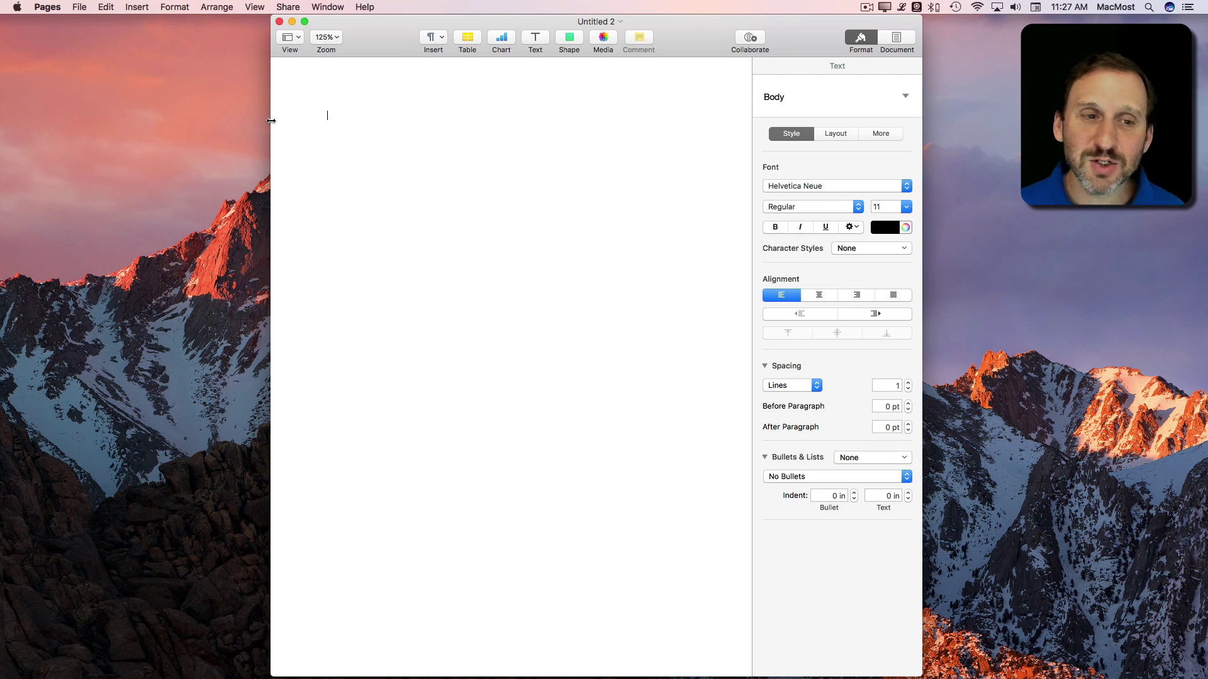
{"action": "left_click_drag", "start_coordinate": [271, 120], "coordinate": [183, 119]}
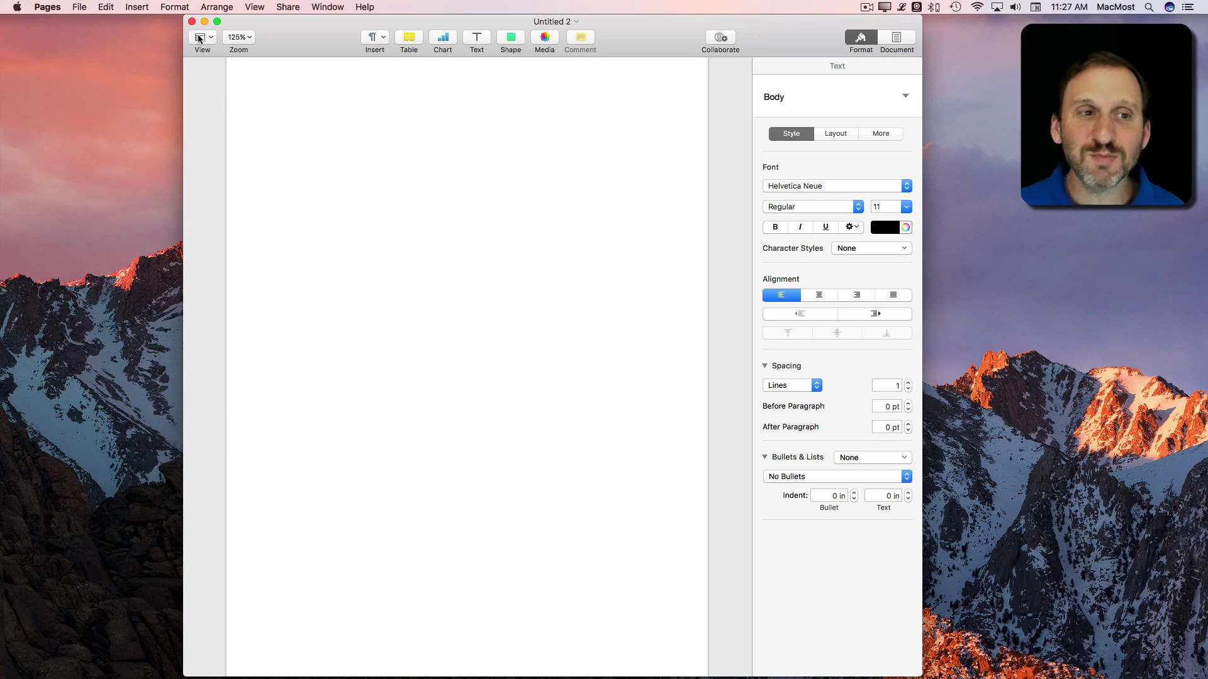
{"action": "left_click_drag", "start_coordinate": [183, 87], "coordinate": [66, 86]}
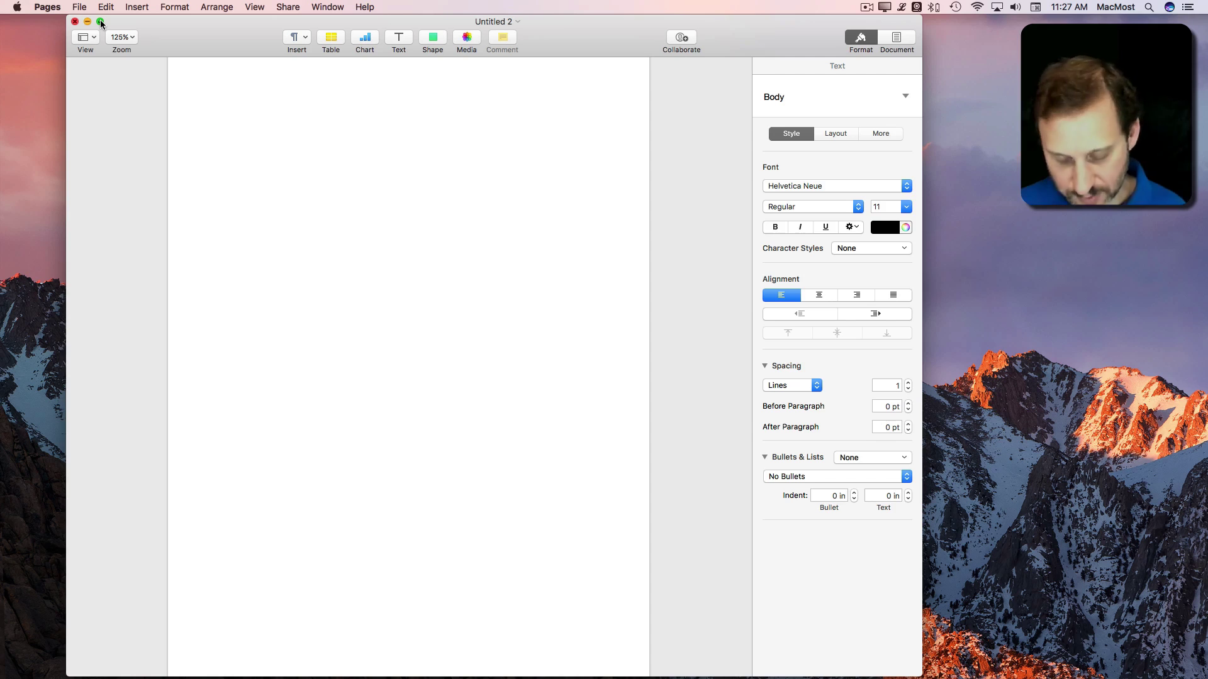
{"action": "left_click", "coordinate": [101, 22]}
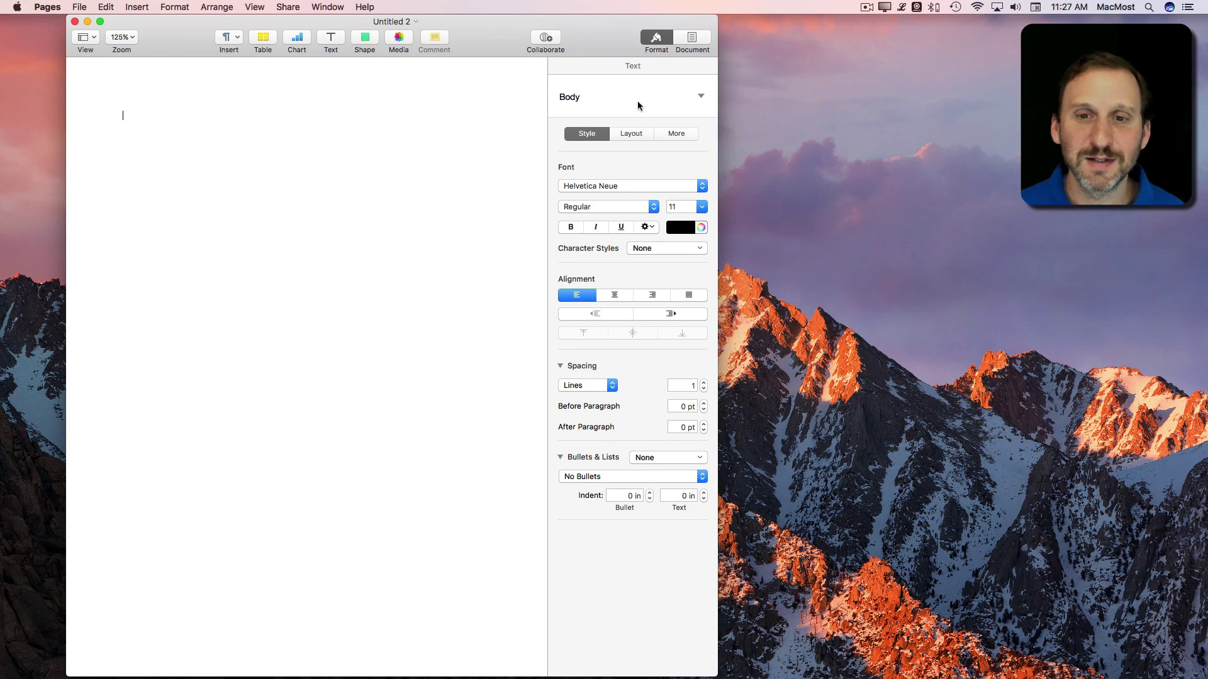
{"action": "left_click_drag", "start_coordinate": [718, 102], "coordinate": [979, 103]}
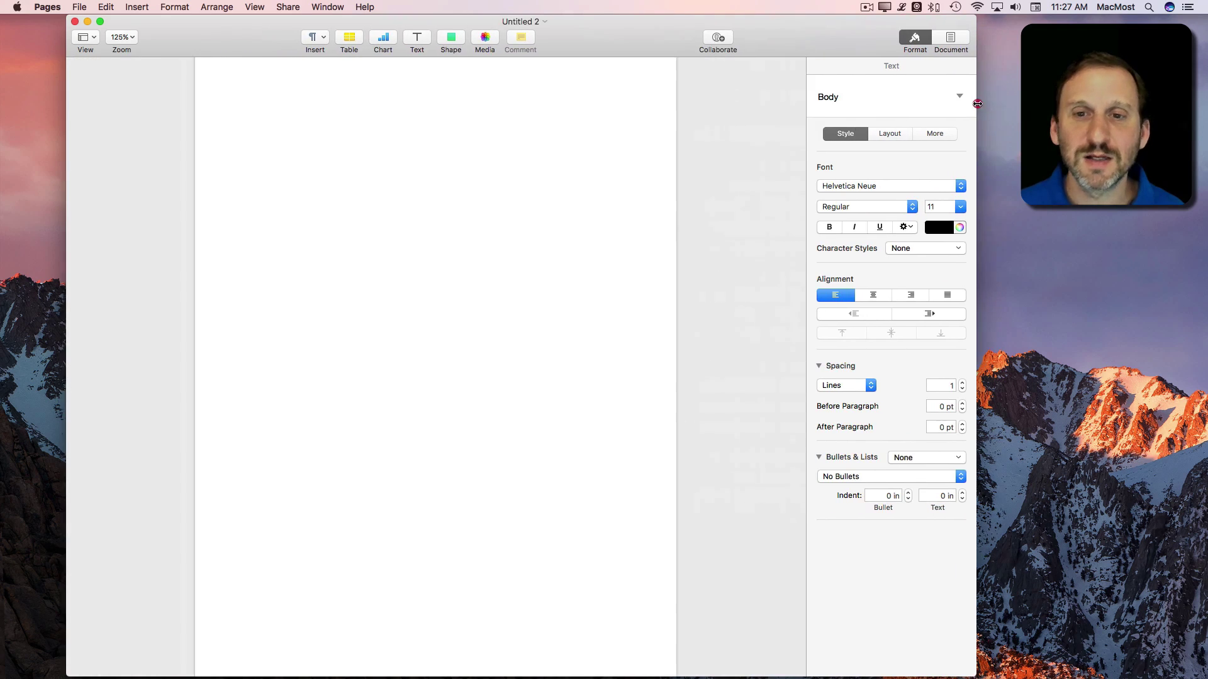
Zoom the page to 300%, enlarge the window to full width, then zoom to 200%
{"action": "left_click", "coordinate": [121, 37]}
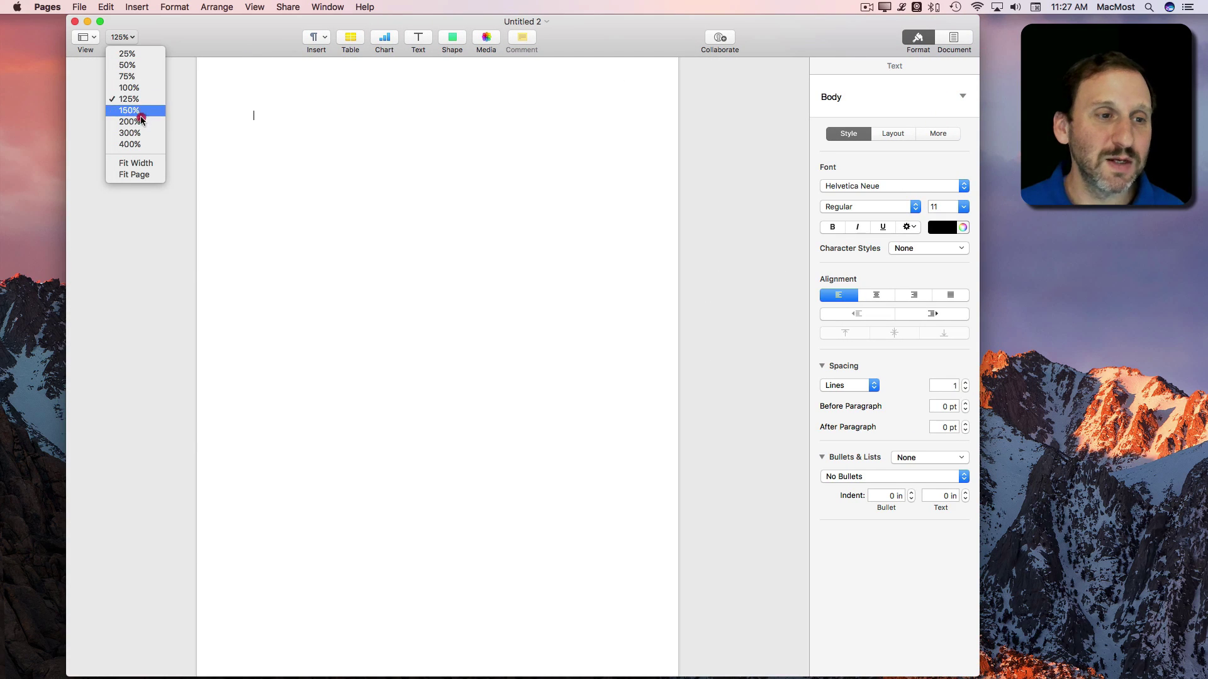
{"action": "left_click", "coordinate": [138, 132]}
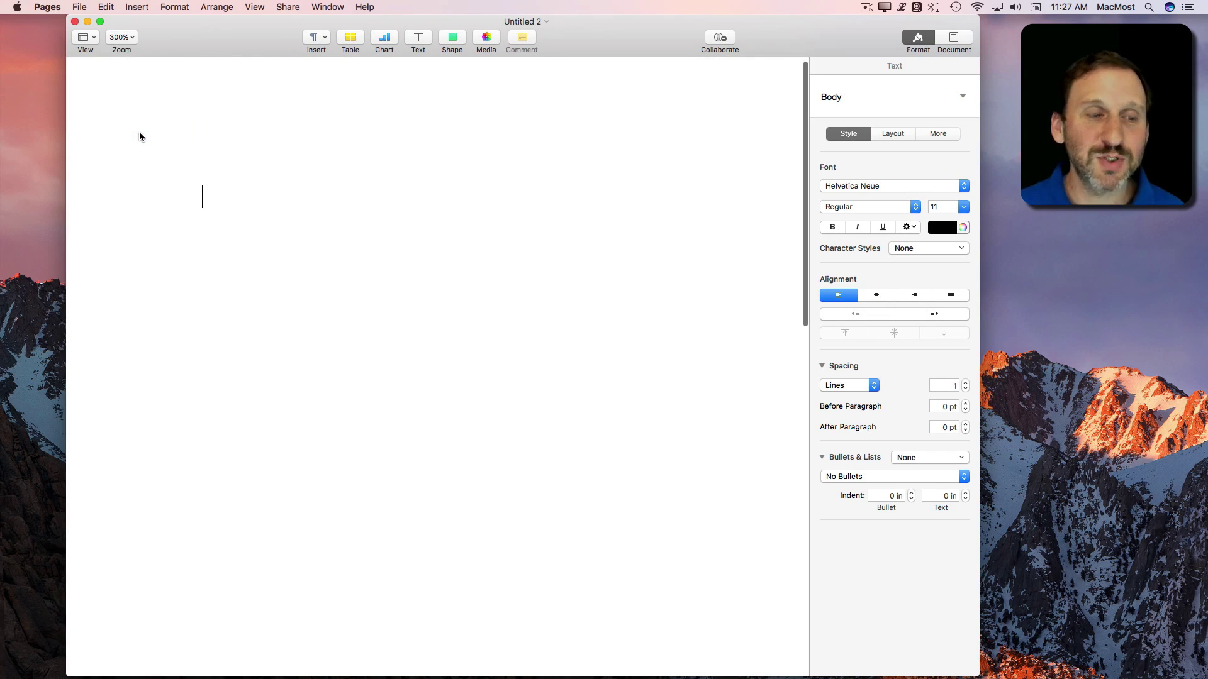
{"action": "left_click", "coordinate": [100, 21]}
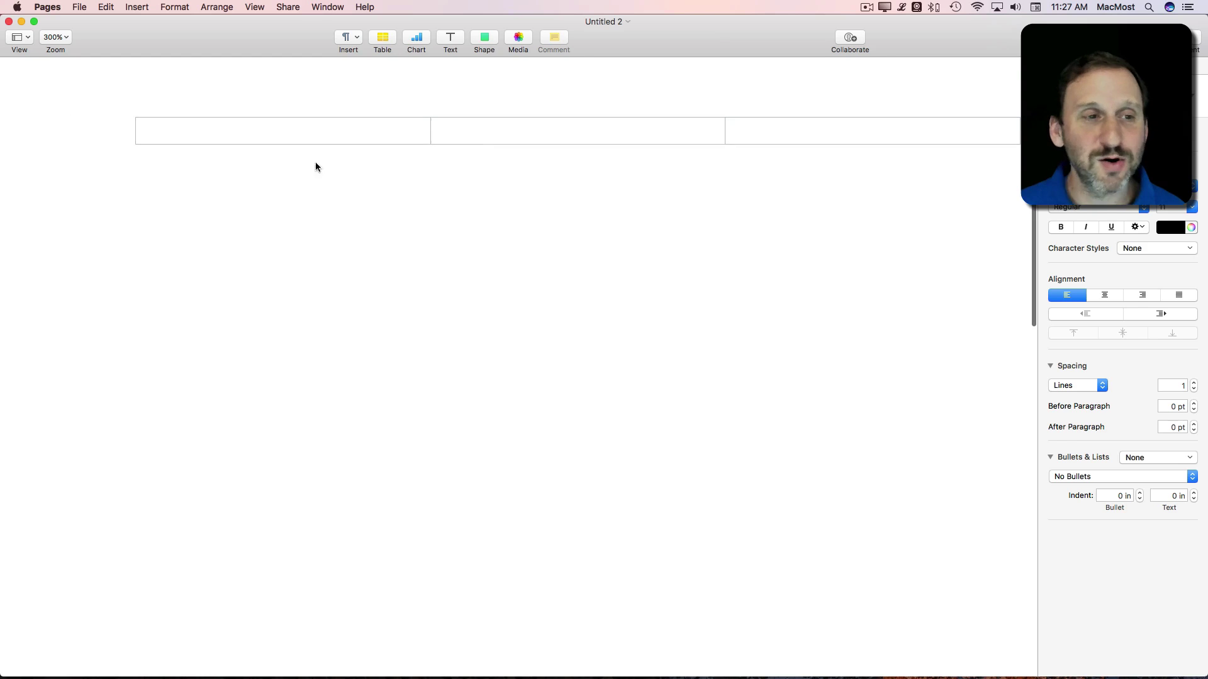
{"action": "left_click", "coordinate": [58, 37]}
{"action": "left_click", "coordinate": [77, 122]}
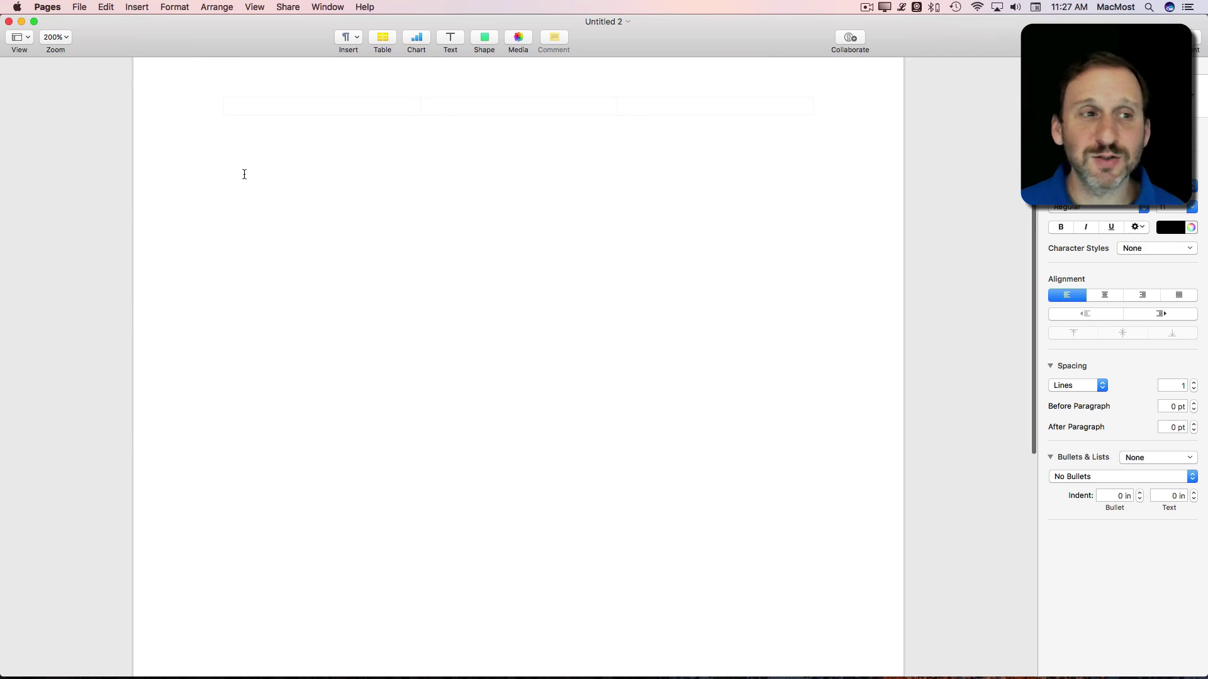
Toggle the window between its narrow and wide sizes, ending at the larger size
{"action": "left_click", "coordinate": [34, 22]}
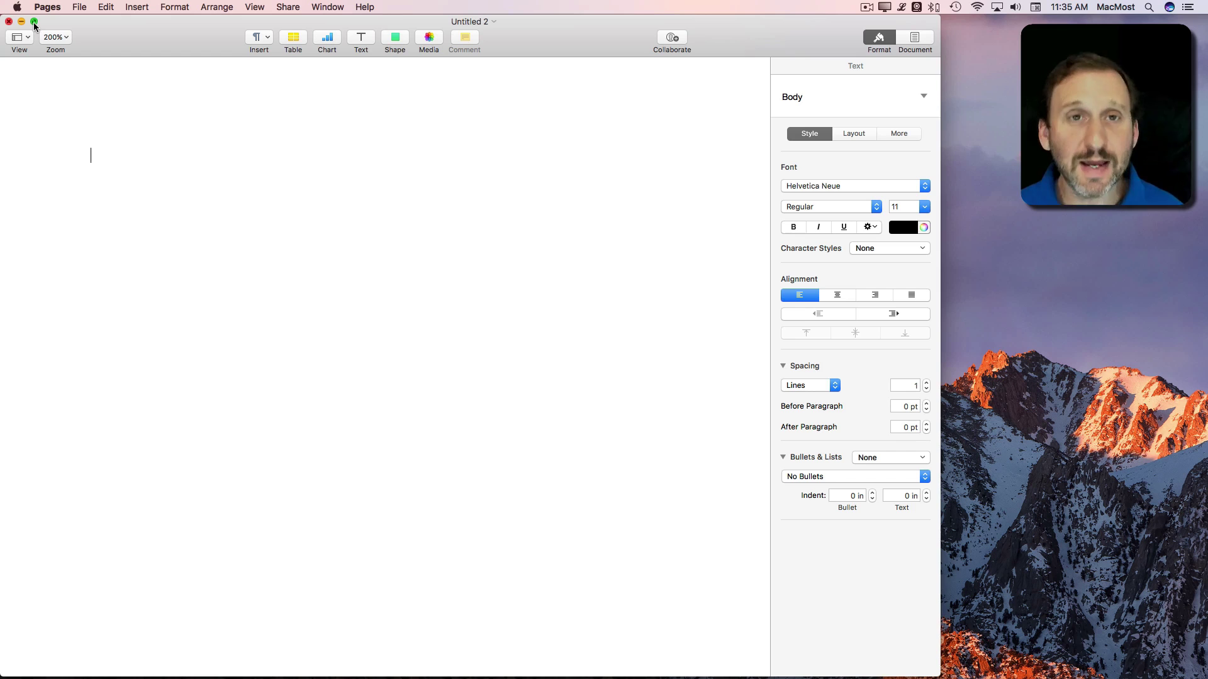
{"action": "left_click", "coordinate": [35, 25]}
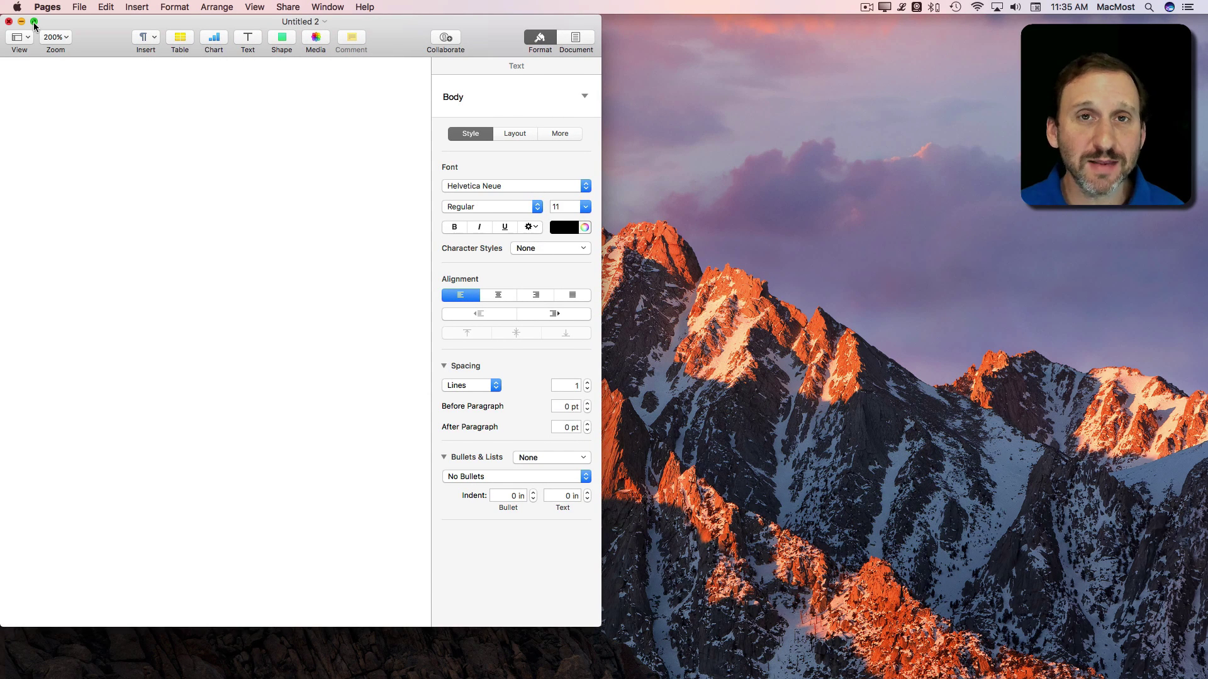
{"action": "left_click", "coordinate": [35, 25]}
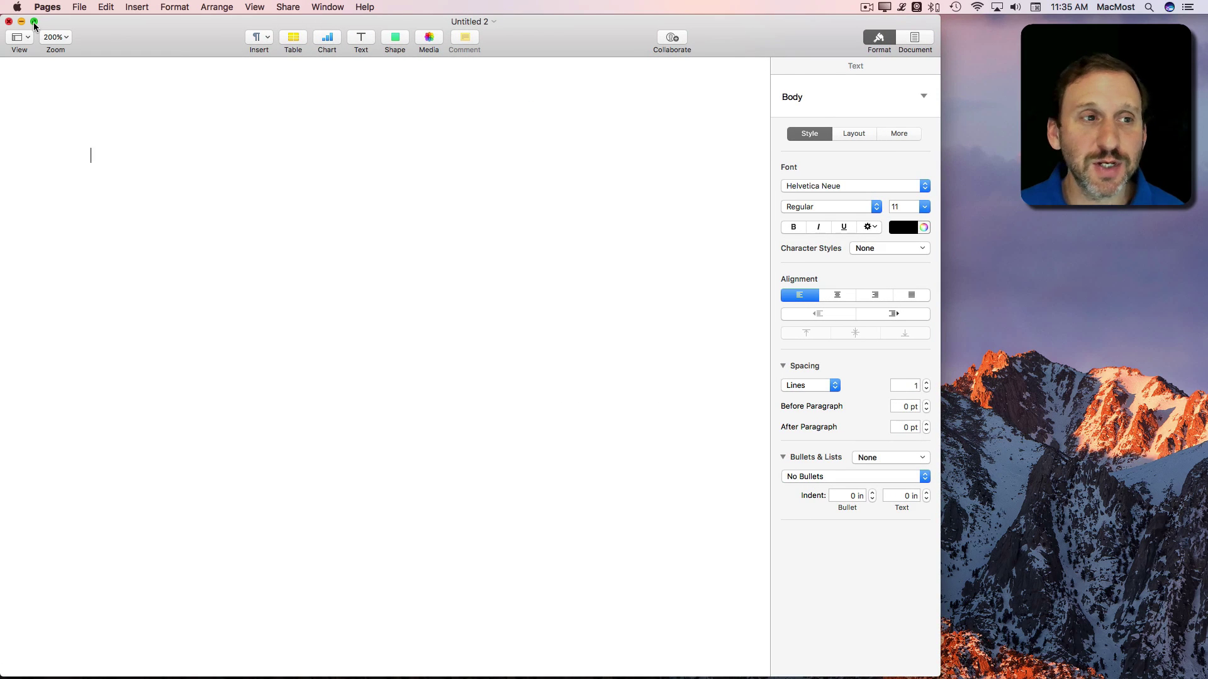
{"action": "left_click", "coordinate": [35, 25]}
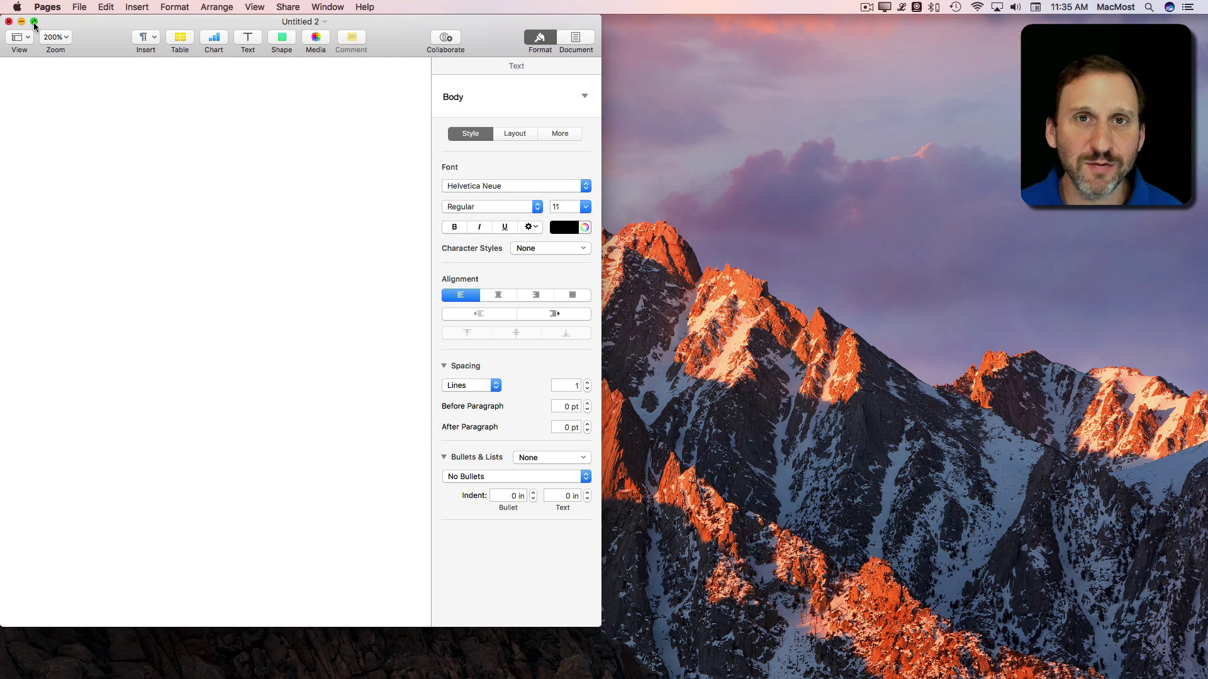
{"action": "left_click", "coordinate": [35, 25]}
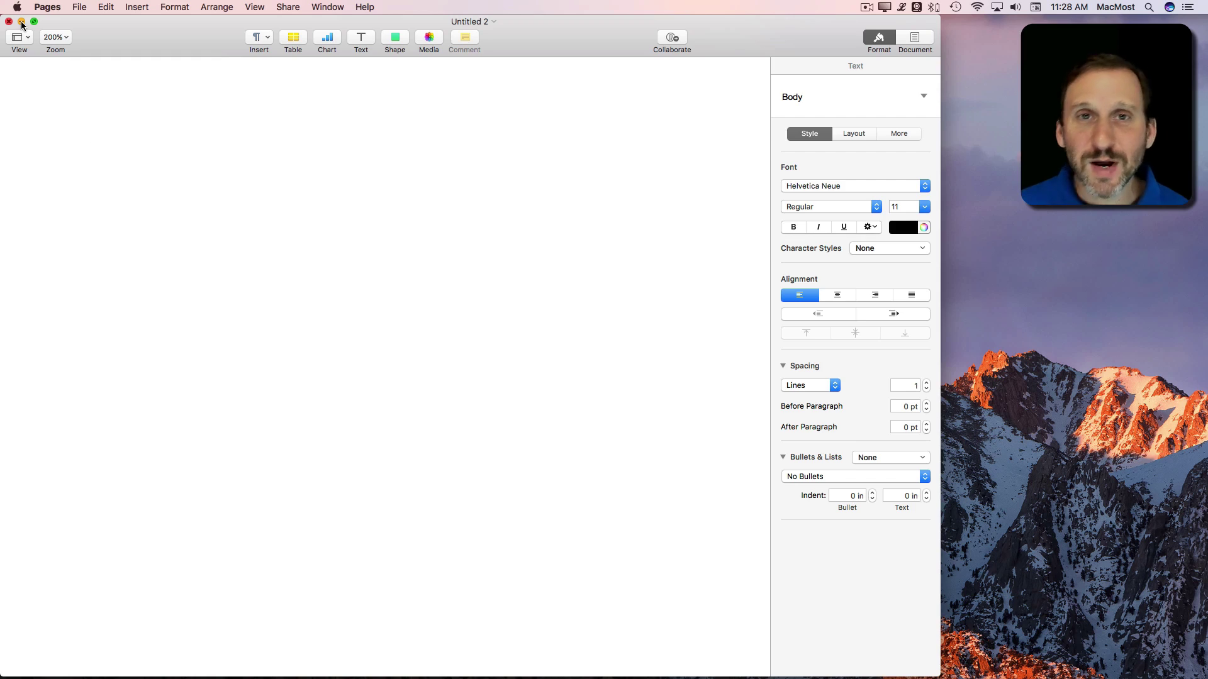
{"action": "left_click", "coordinate": [22, 22]}
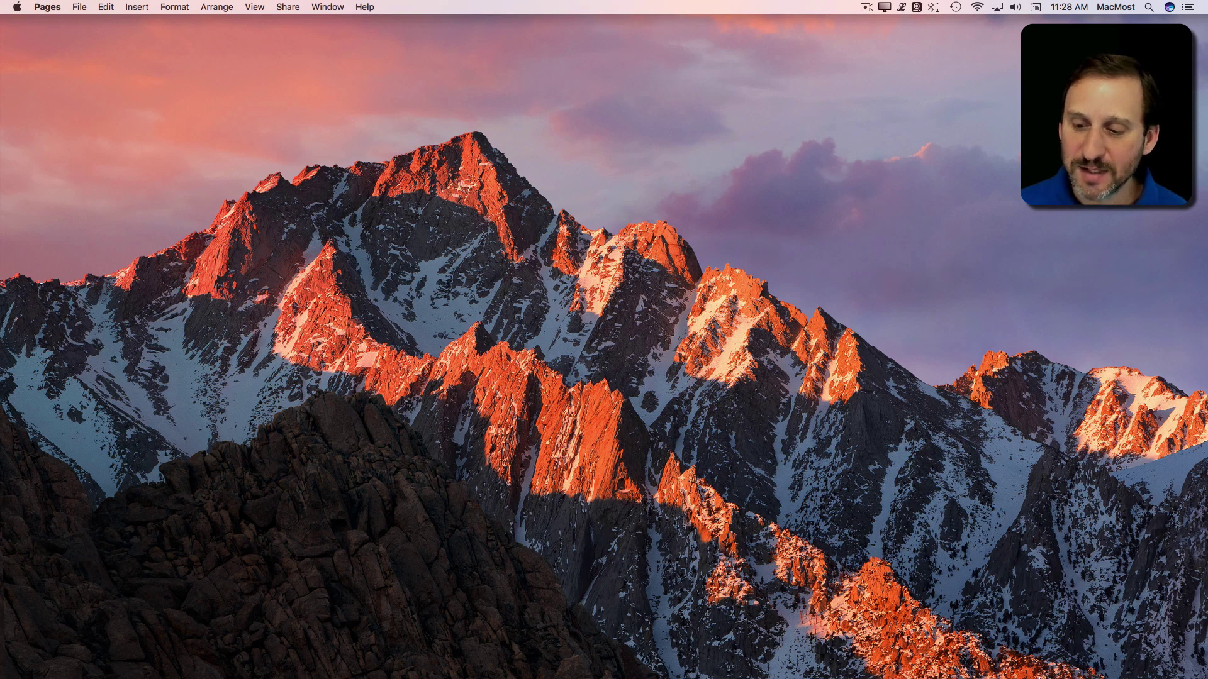
{"action": "mouse_move", "coordinate": [1027, 660]}
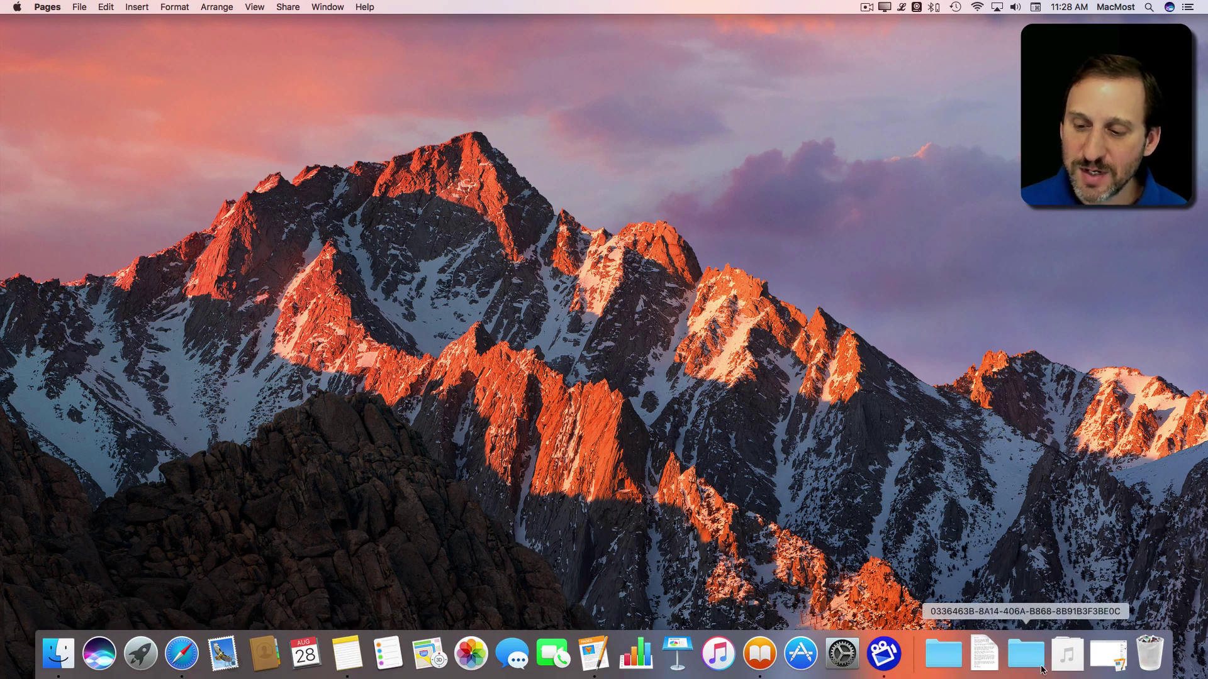
{"action": "left_click", "coordinate": [1110, 660]}
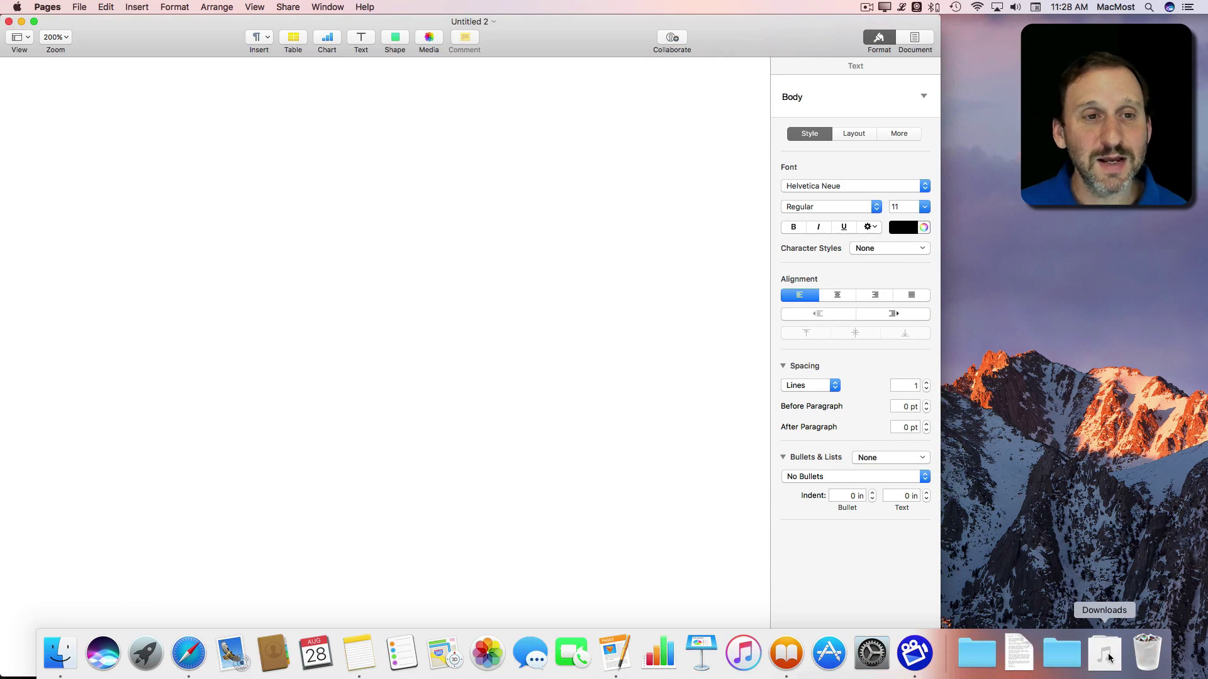
{"action": "left_click", "coordinate": [22, 22]}
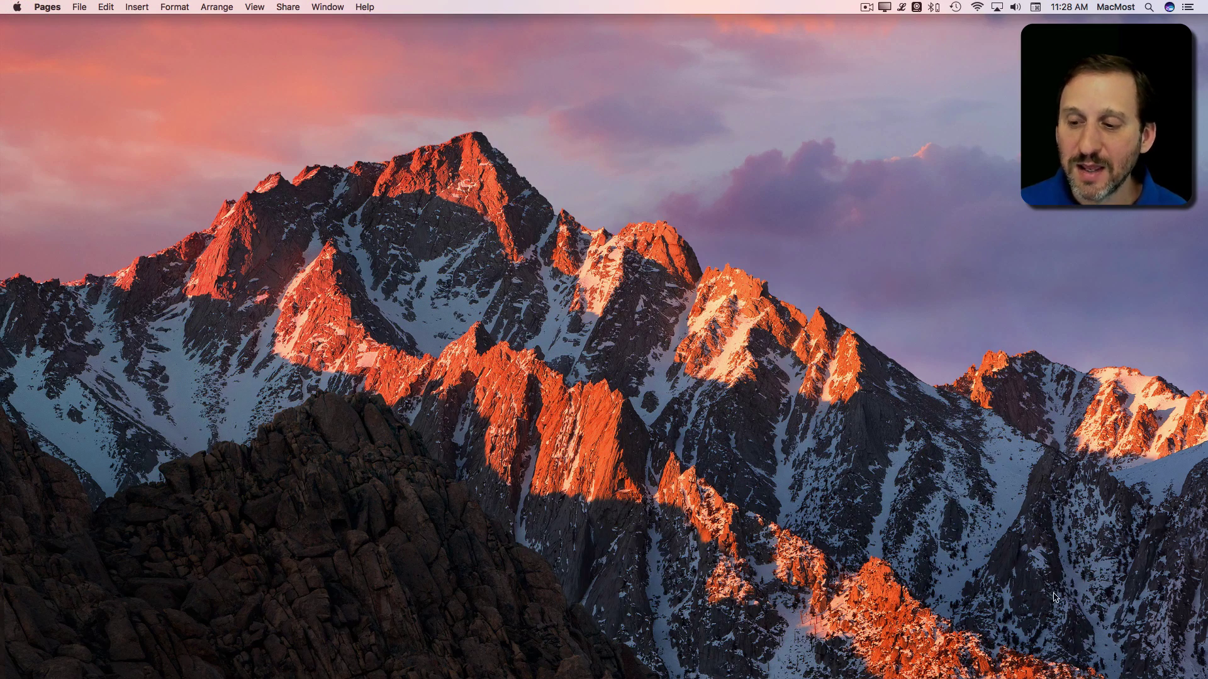
{"action": "left_click", "coordinate": [1111, 659]}
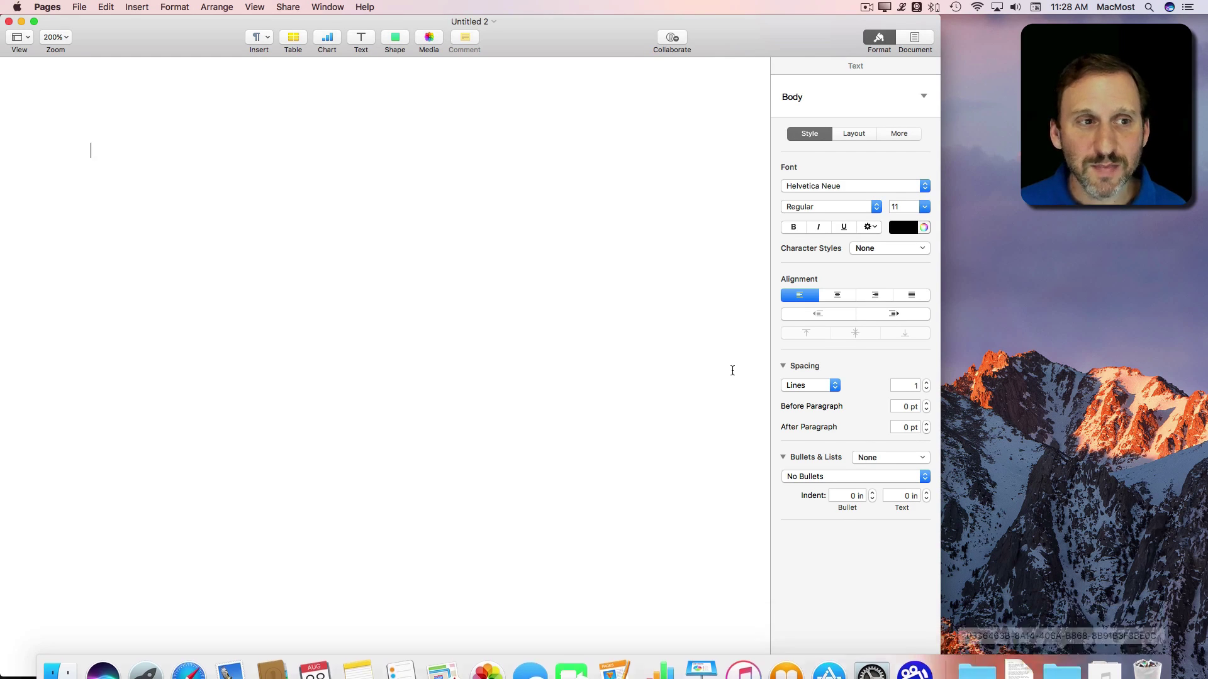
Create Untitled 3 from the Blank template, then minimize both windows and restore them from the Dock
{"action": "key", "text": "super+n"}
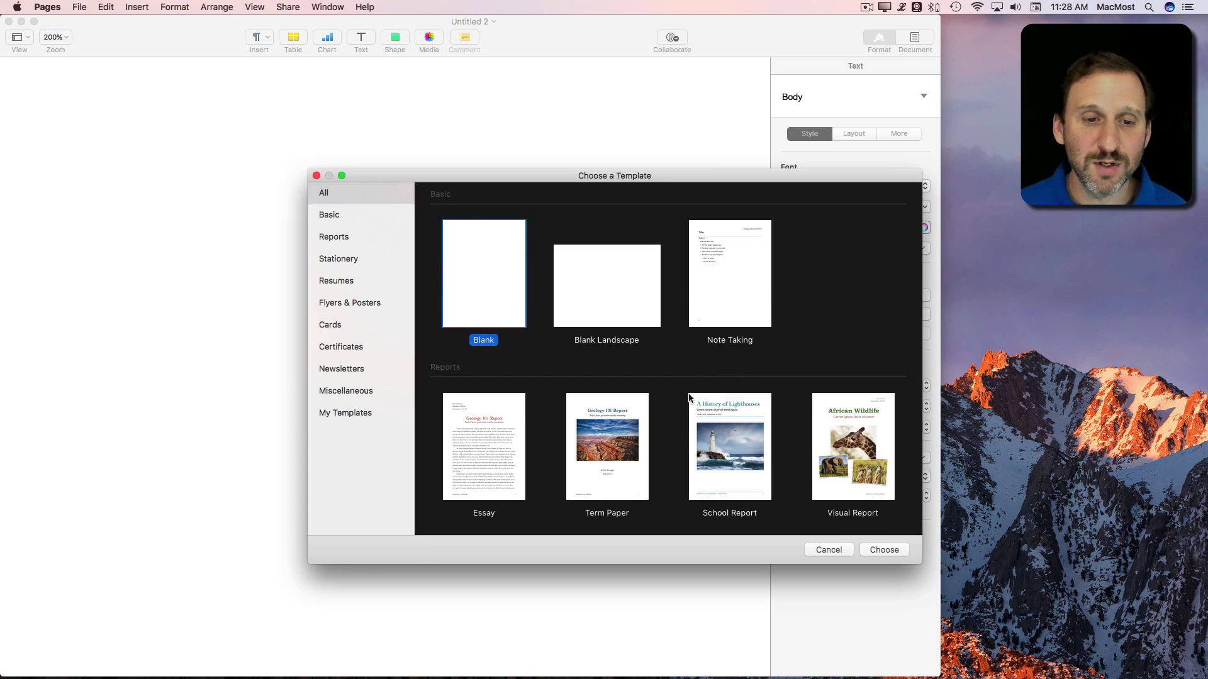
{"action": "double_click", "coordinate": [461, 280]}
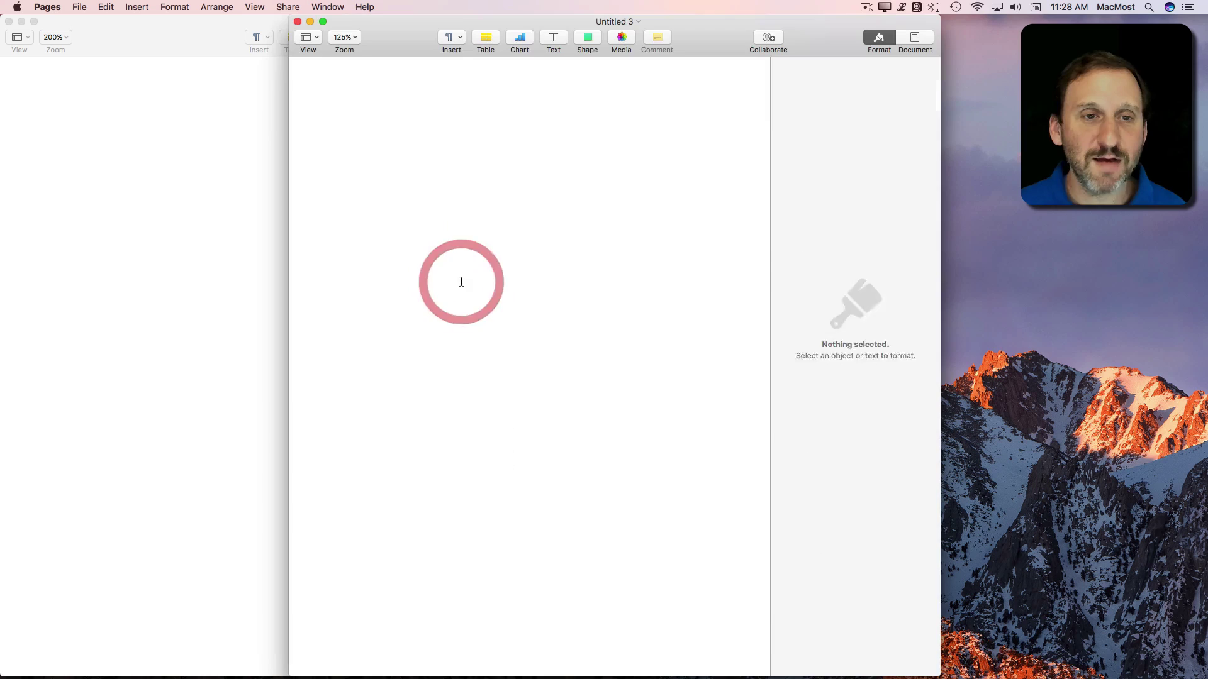
{"action": "left_click", "coordinate": [310, 22], "text": "alt"}
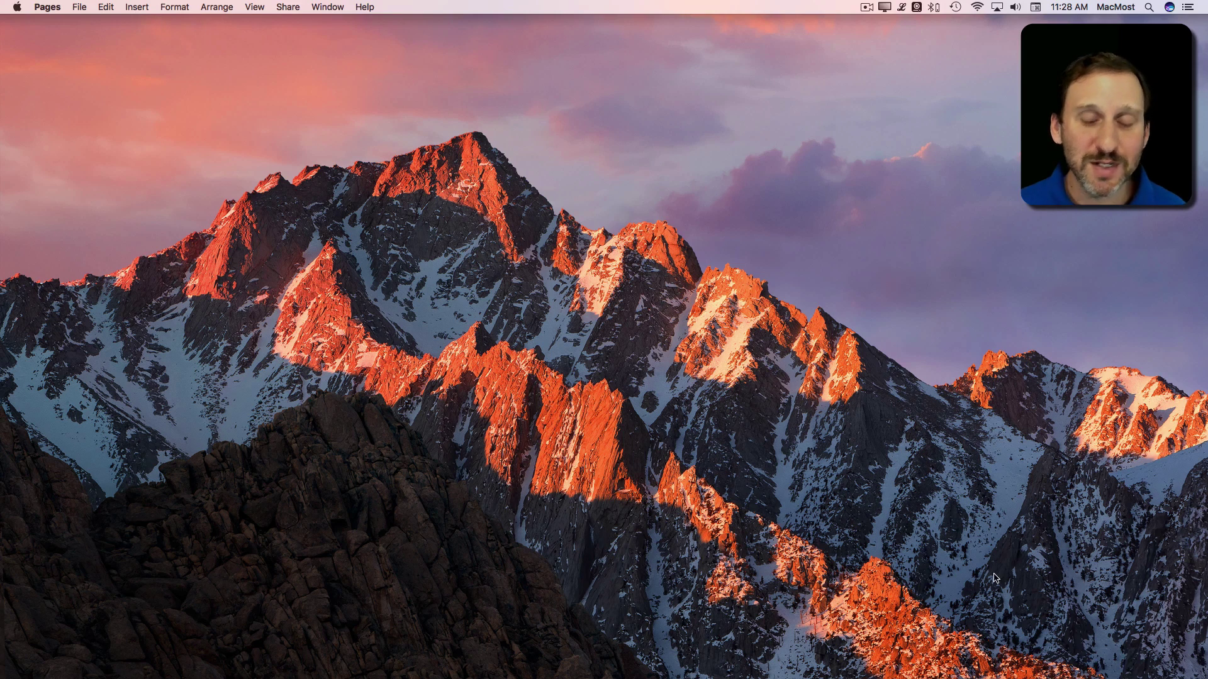
{"action": "left_click", "coordinate": [1108, 662], "text": "alt"}
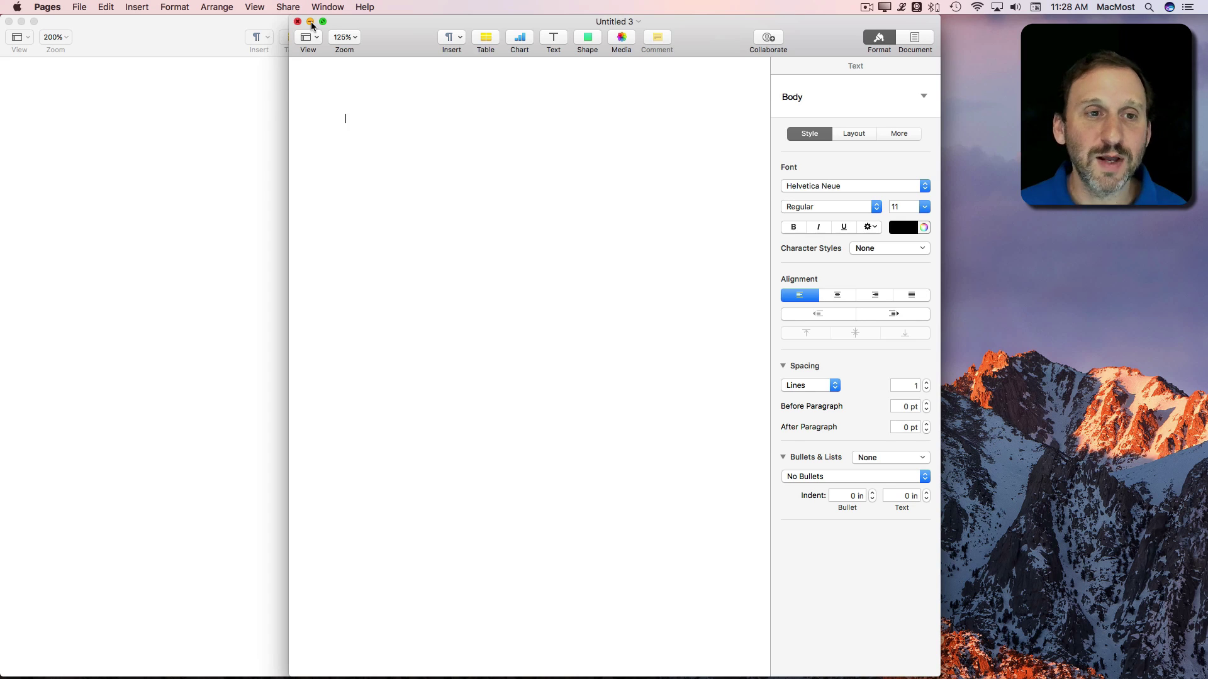
Minimize and restore Untitled 3, then close both document windows
{"action": "left_click", "coordinate": [310, 21]}
{"action": "left_click", "coordinate": [1111, 658]}
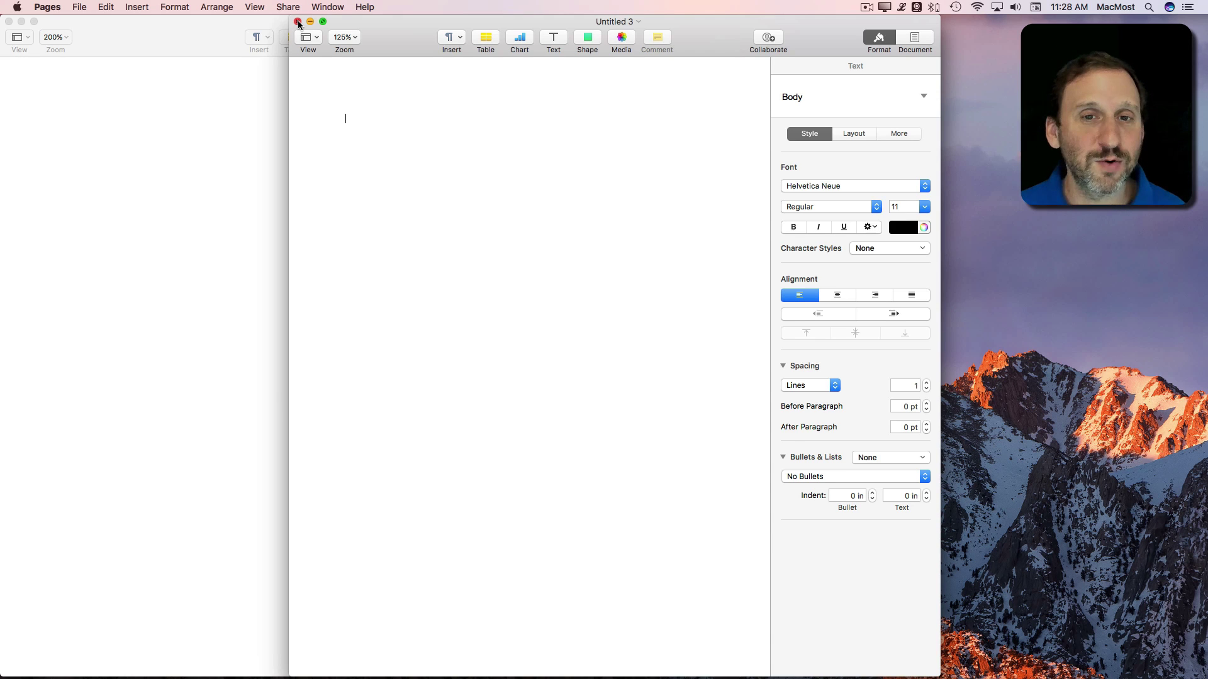
{"action": "left_click", "coordinate": [298, 22], "text": "alt"}
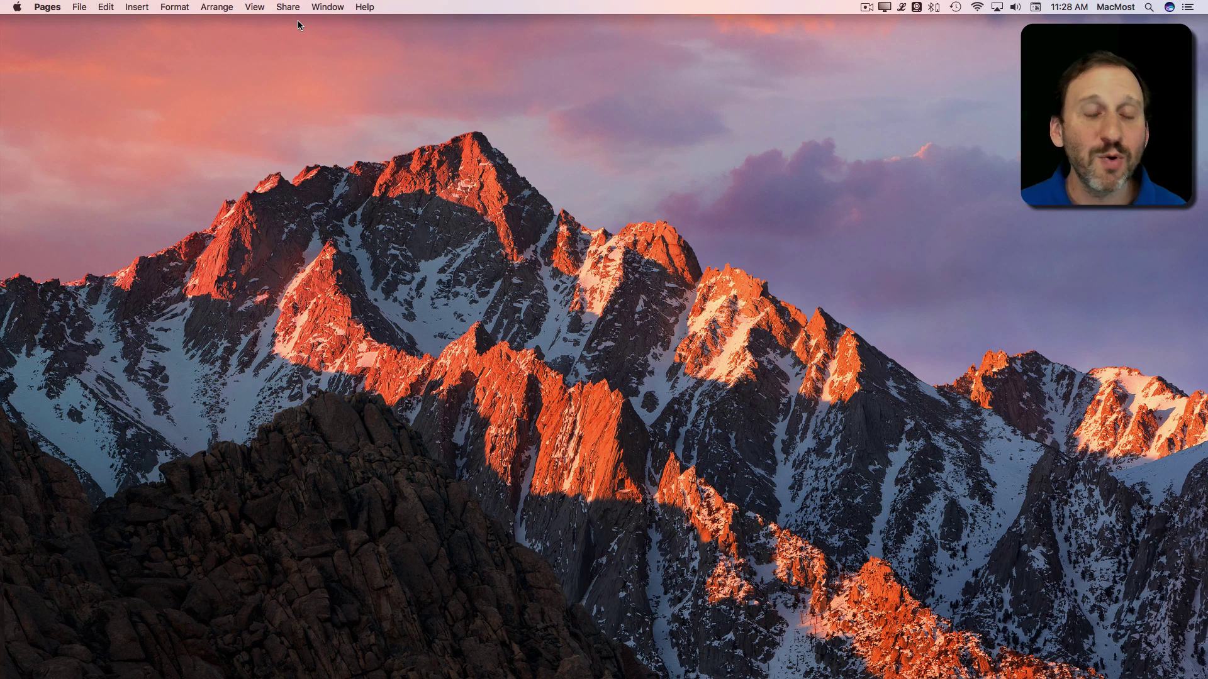